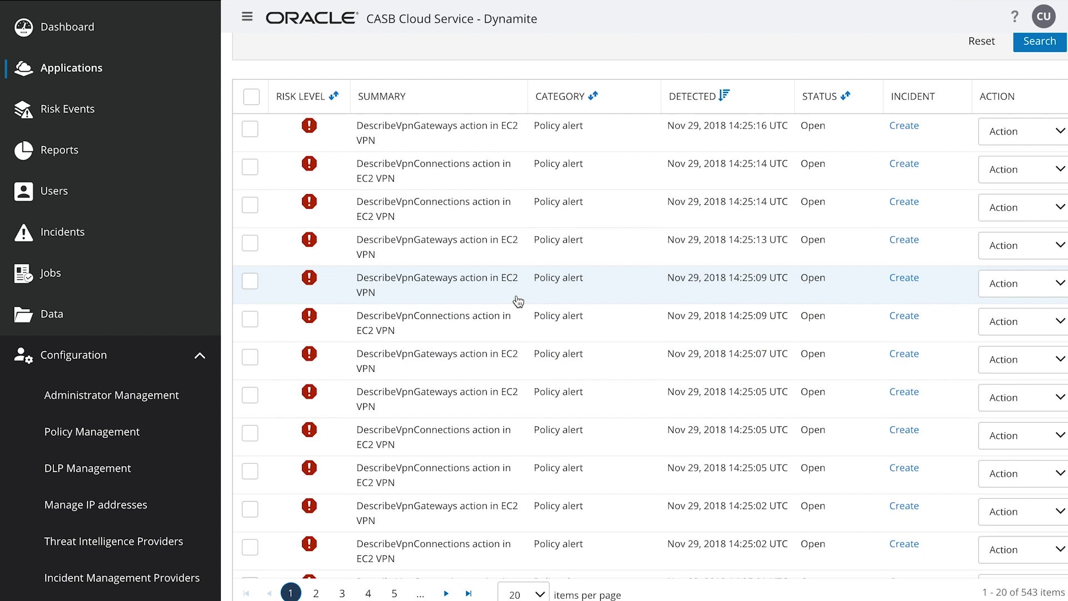
Step: Review the EC2 VPN policy alerts and open the details of the most recent DescribeVpnGateways alert
{"action": "scroll", "coordinate": [519, 301], "scroll_direction": "up", "scroll_amount": 1}
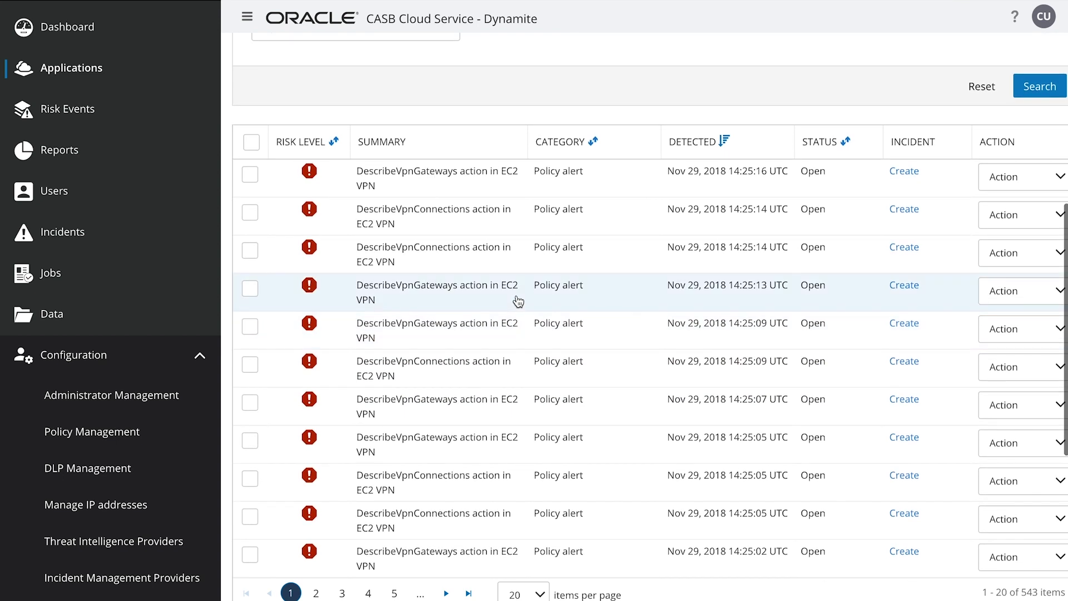
{"action": "scroll", "coordinate": [518, 301], "scroll_direction": "down", "scroll_amount": 1}
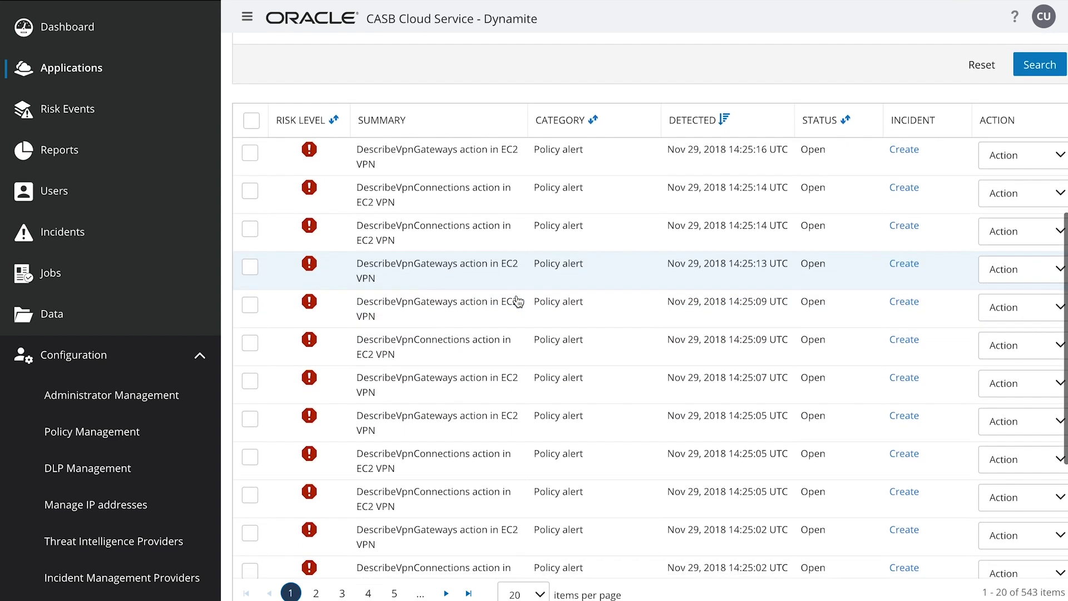
{"action": "left_click", "coordinate": [428, 163]}
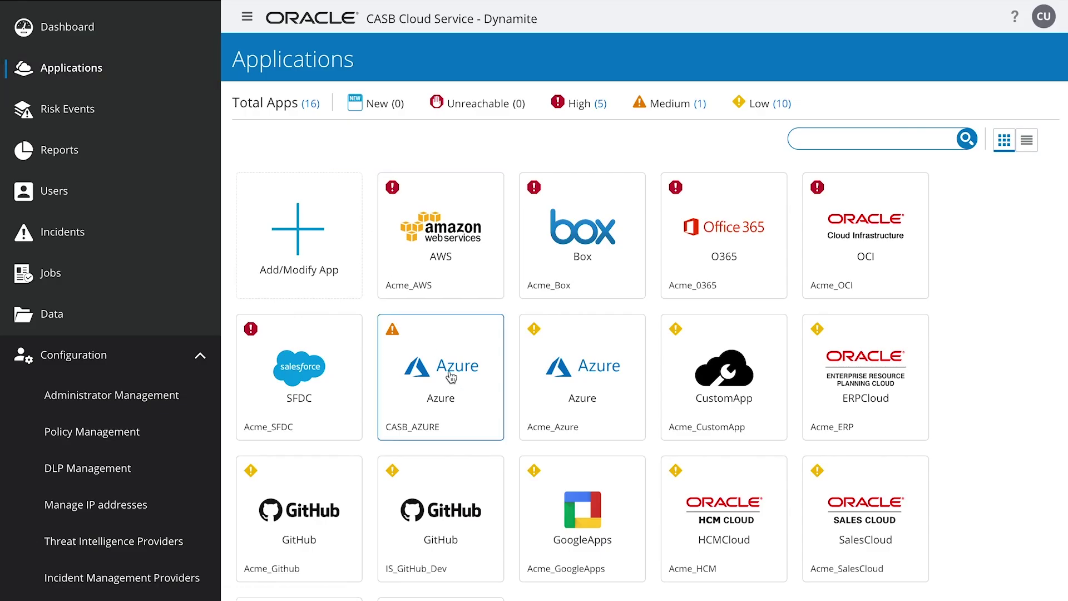
Step: Open the app details of the CASB_AZURE instance and review its successful-login policy alerts
{"action": "left_click", "coordinate": [453, 391]}
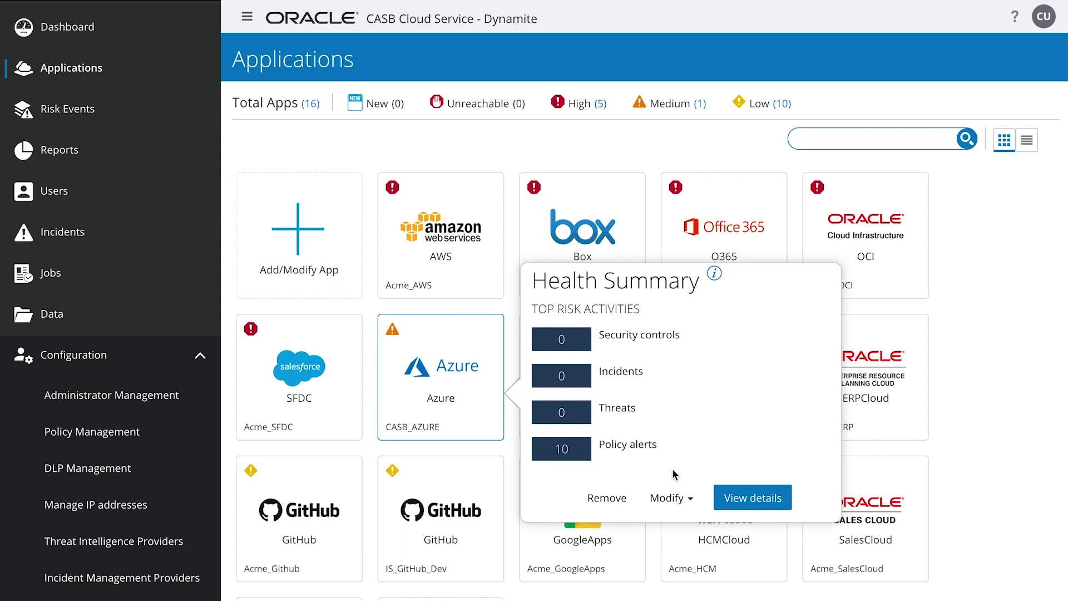
{"action": "left_click", "coordinate": [745, 498]}
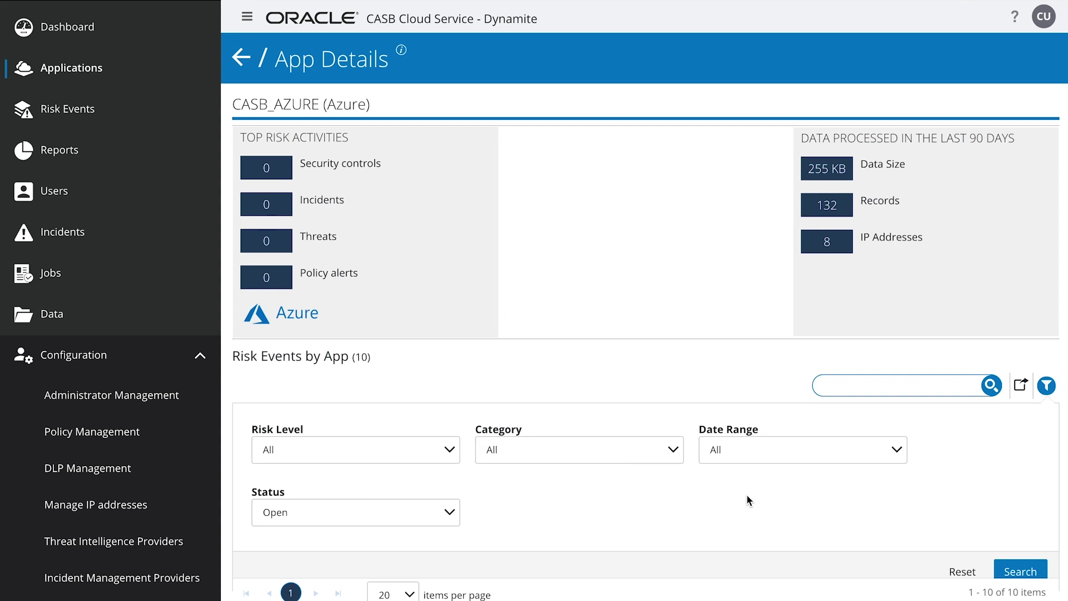
{"action": "scroll", "coordinate": [747, 495], "scroll_direction": "down", "scroll_amount": 3}
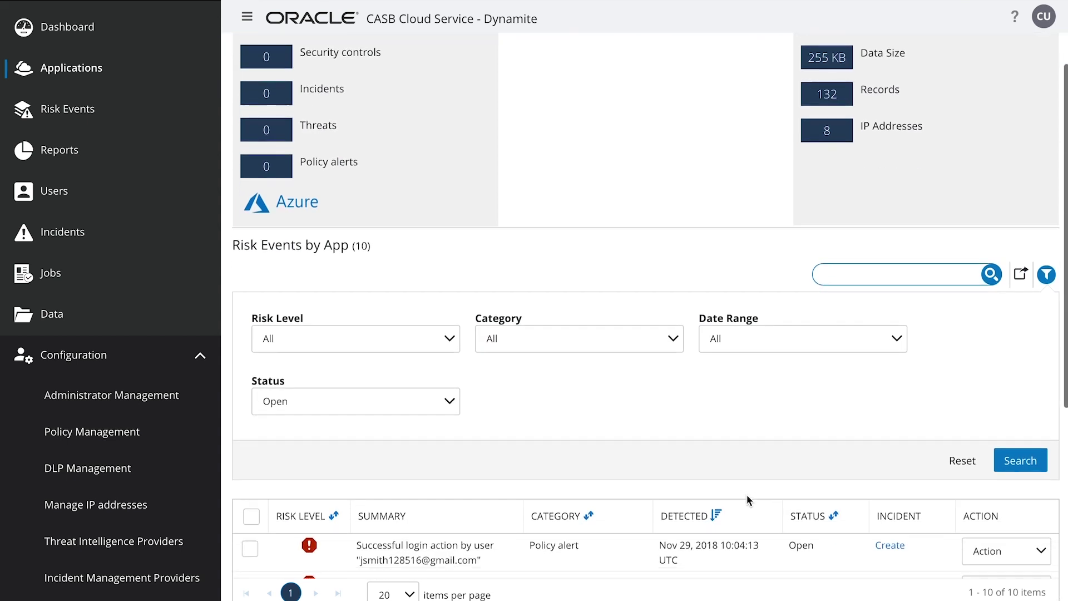
{"action": "scroll", "coordinate": [747, 500], "scroll_direction": "down", "scroll_amount": 5}
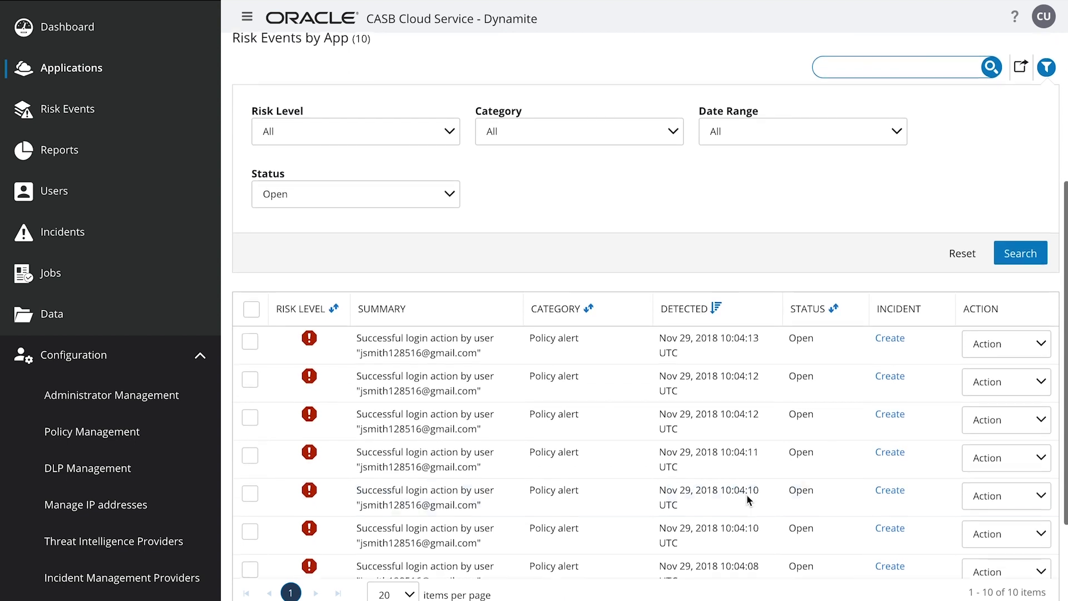
{"action": "scroll", "coordinate": [749, 501], "scroll_direction": "down", "scroll_amount": 2}
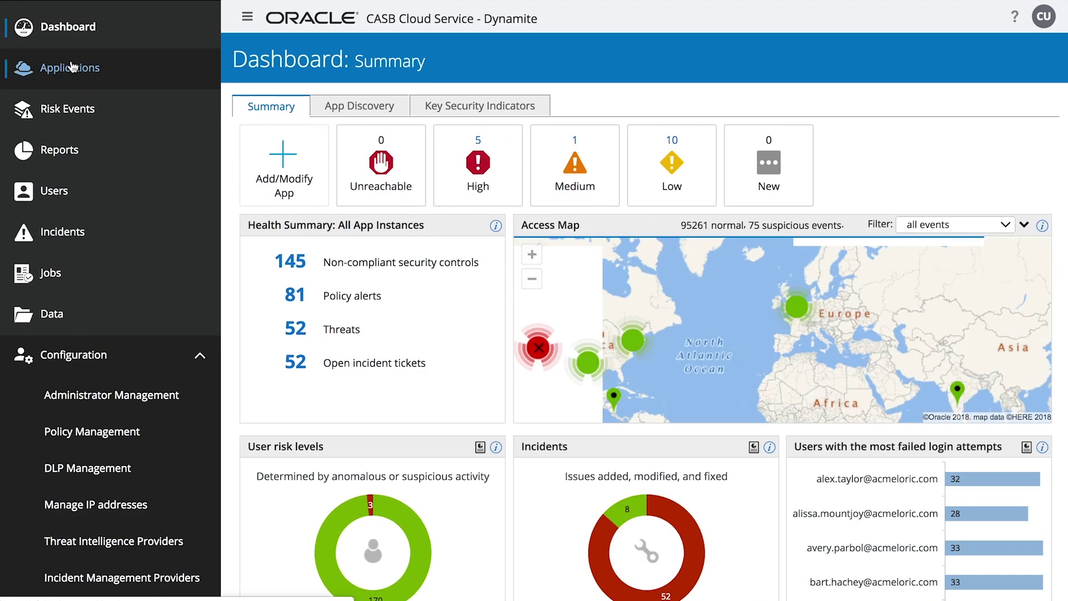
Step: Go to the Applications page and open the app details of the Acme_0365 instance
{"action": "left_click", "coordinate": [71, 67]}
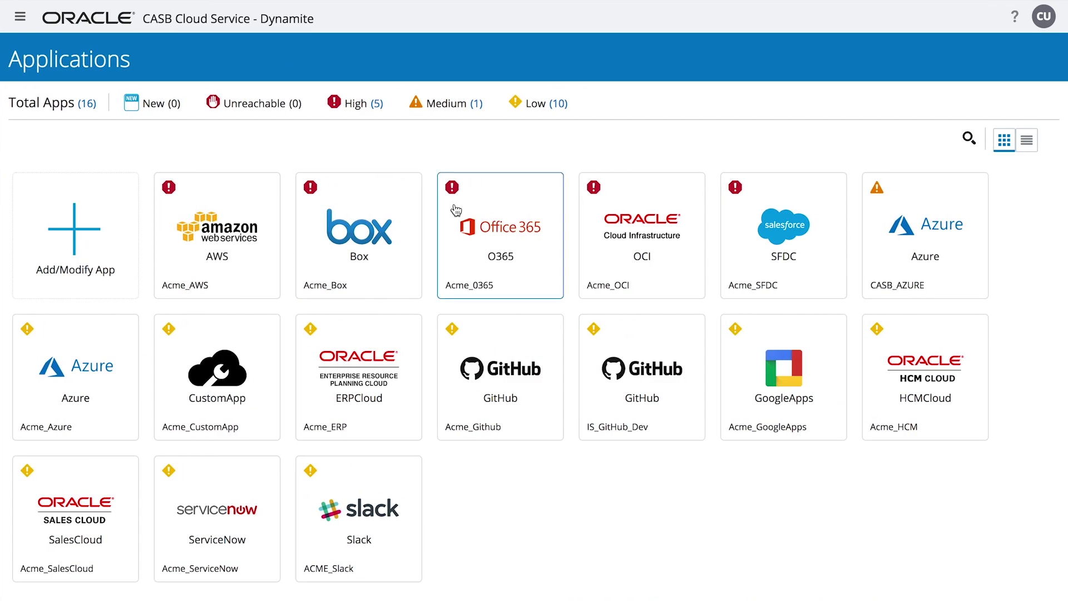
{"action": "left_click", "coordinate": [453, 211]}
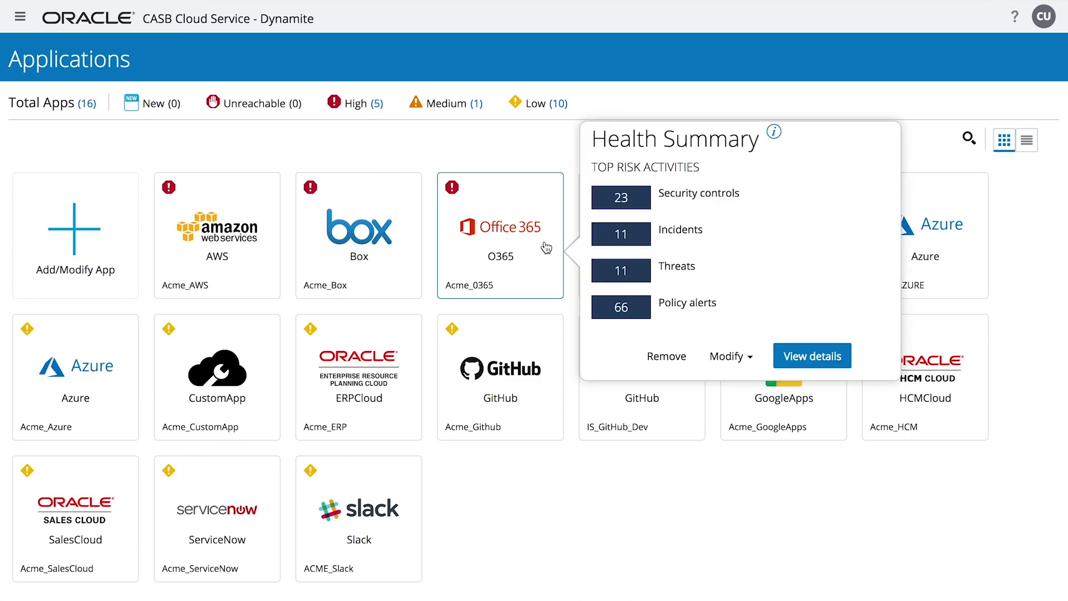
{"action": "left_click", "coordinate": [789, 352]}
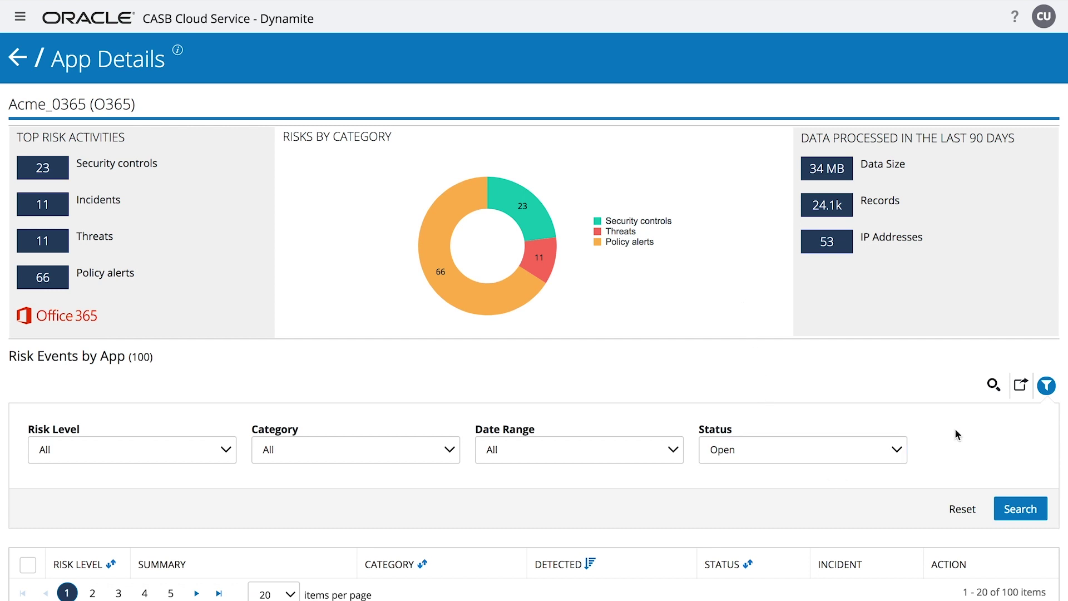
Step: Search the Office 365 risk events for "DLP"
{"action": "left_click", "coordinate": [995, 385]}
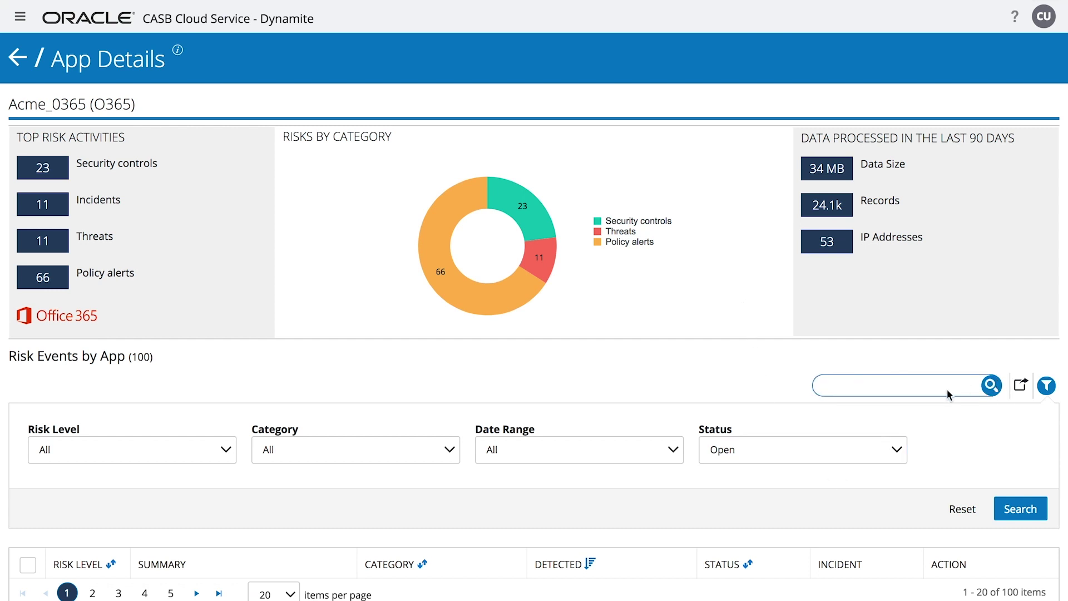
{"action": "type", "text": "DLP"}
{"action": "key", "text": "Return"}
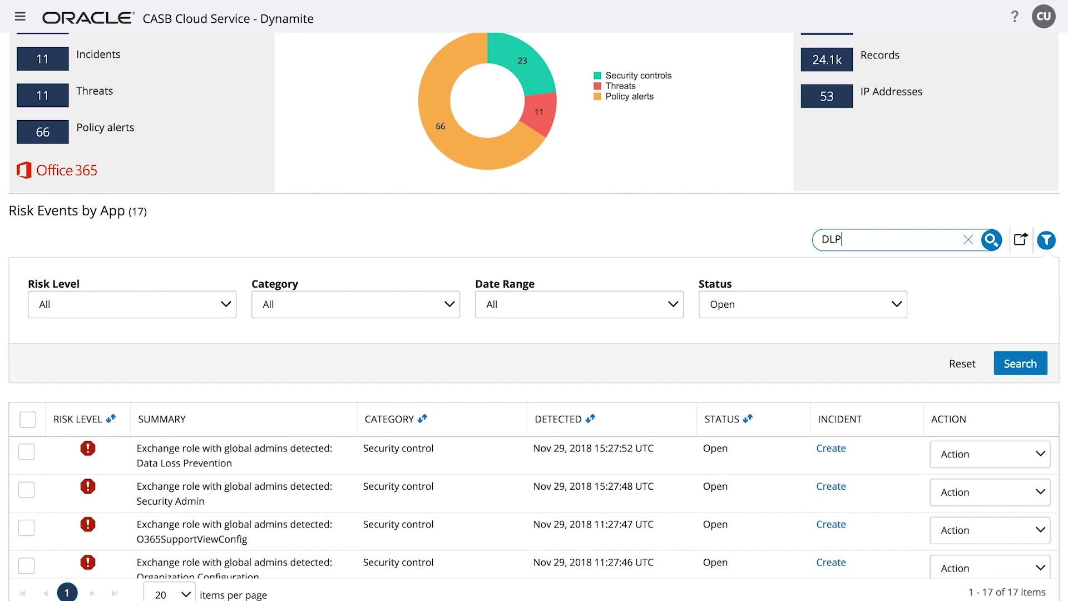
Step: Examine the details of the Delete (Remove) action alert on the Exchange DLP policy "Acme_DLP_Policy"
{"action": "scroll", "coordinate": [476, 423], "scroll_direction": "down", "scroll_amount": 4}
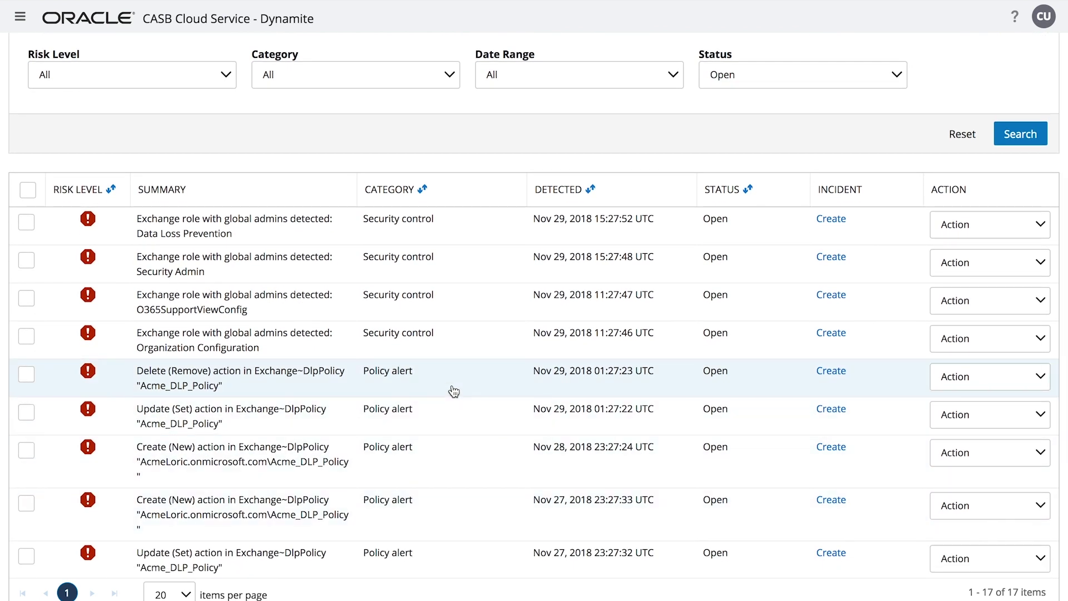
{"action": "left_click", "coordinate": [454, 392]}
{"action": "scroll", "coordinate": [454, 392], "scroll_direction": "down", "scroll_amount": 4}
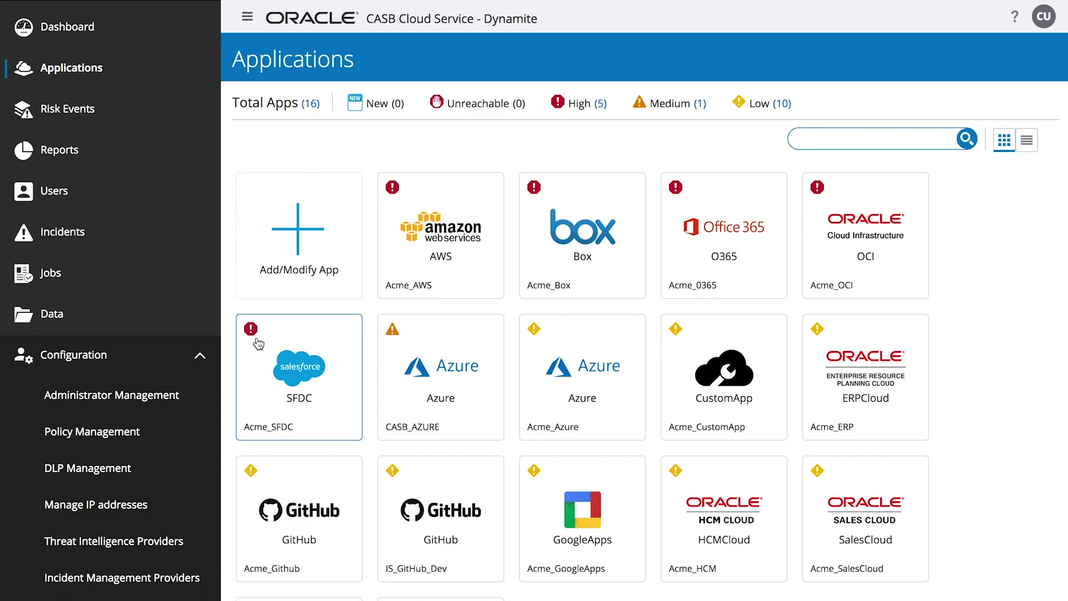
Step: Open the app details of the Acme_SFDC instance and review its security control risk events
{"action": "left_click", "coordinate": [255, 340]}
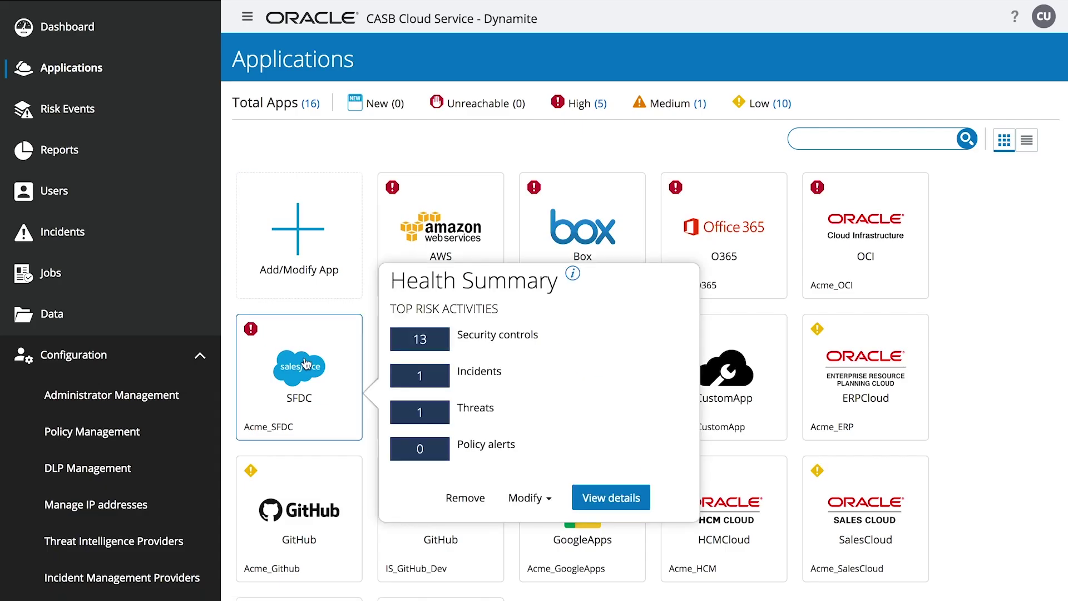
{"action": "left_click", "coordinate": [591, 498]}
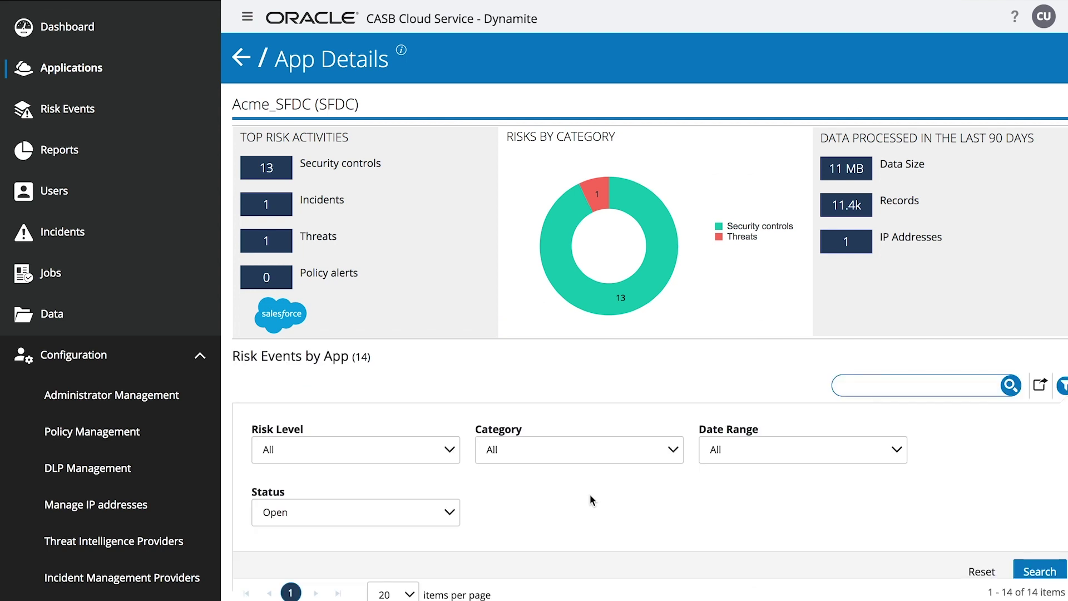
{"action": "scroll", "coordinate": [590, 494], "scroll_direction": "down", "scroll_amount": 6}
{"action": "scroll", "coordinate": [592, 501], "scroll_direction": "down", "scroll_amount": 2}
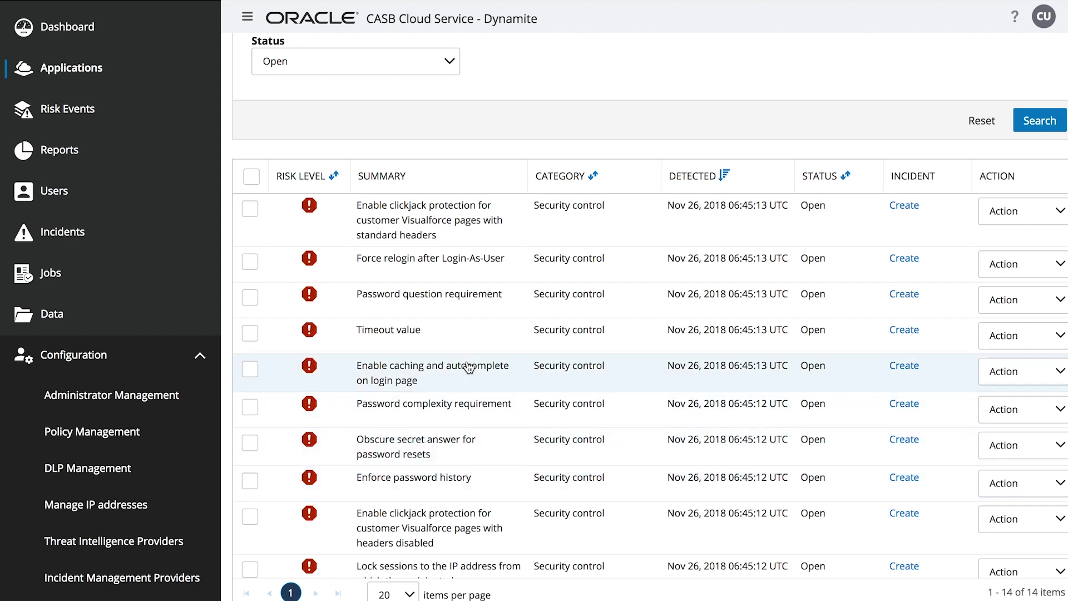
Step: Return to the Applications page, open Add/Modify App, and collapse the navigation pane
{"action": "left_click", "coordinate": [151, 83]}
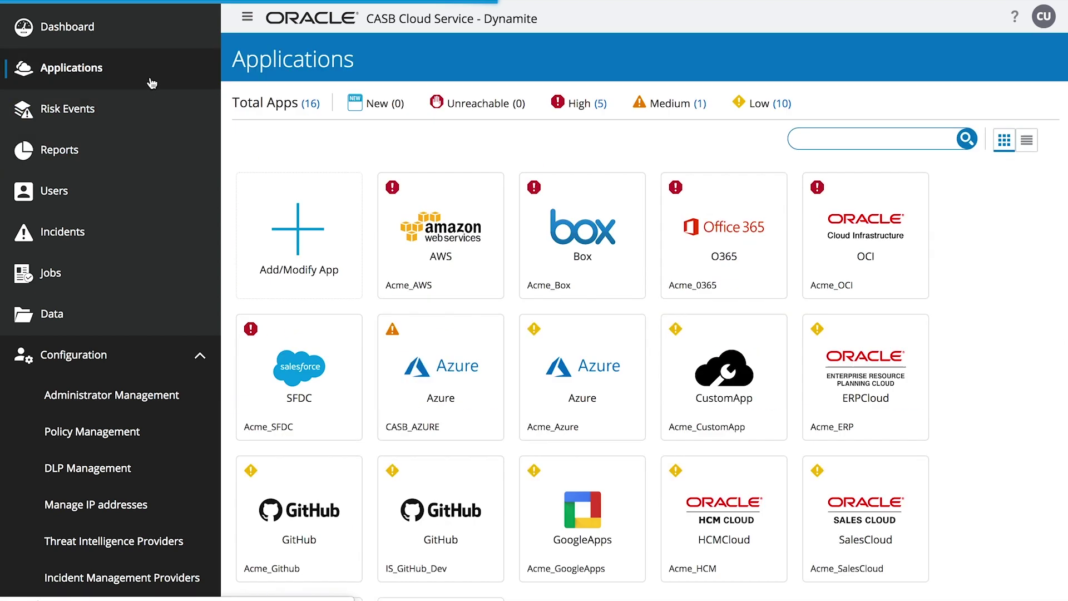
{"action": "left_click", "coordinate": [291, 219]}
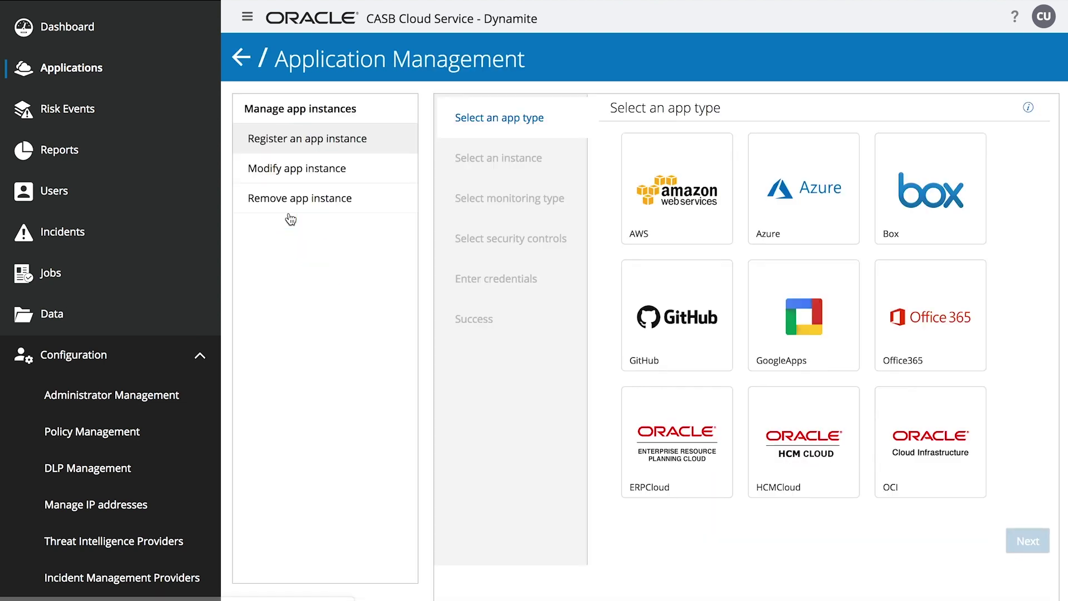
{"action": "left_click", "coordinate": [248, 17]}
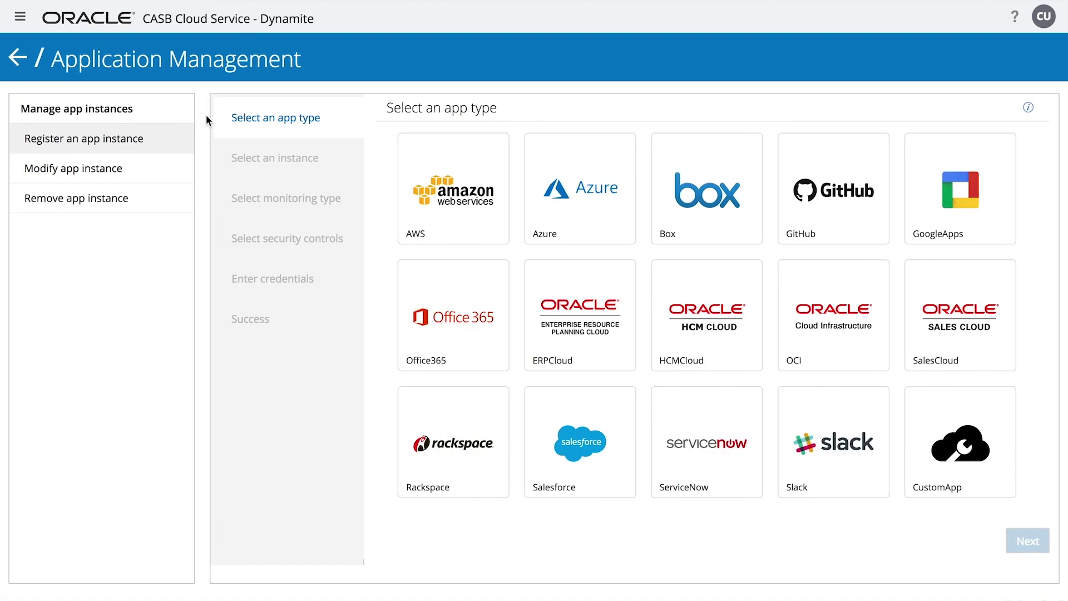
Step: Start a security control baseline update for the Acme_SFDC application instance
{"action": "left_click", "coordinate": [151, 170]}
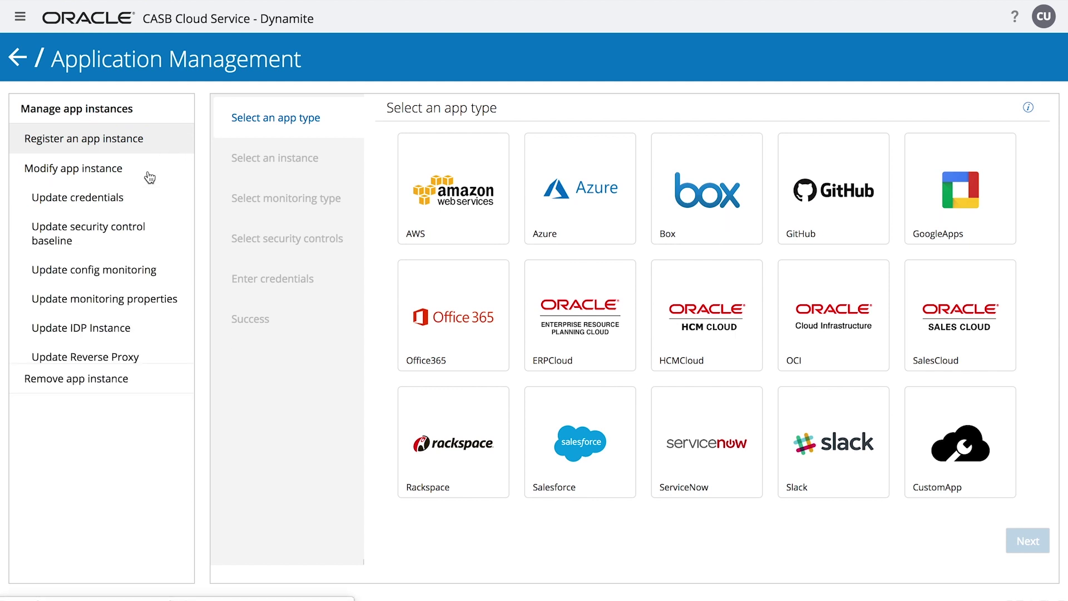
{"action": "left_click", "coordinate": [117, 232]}
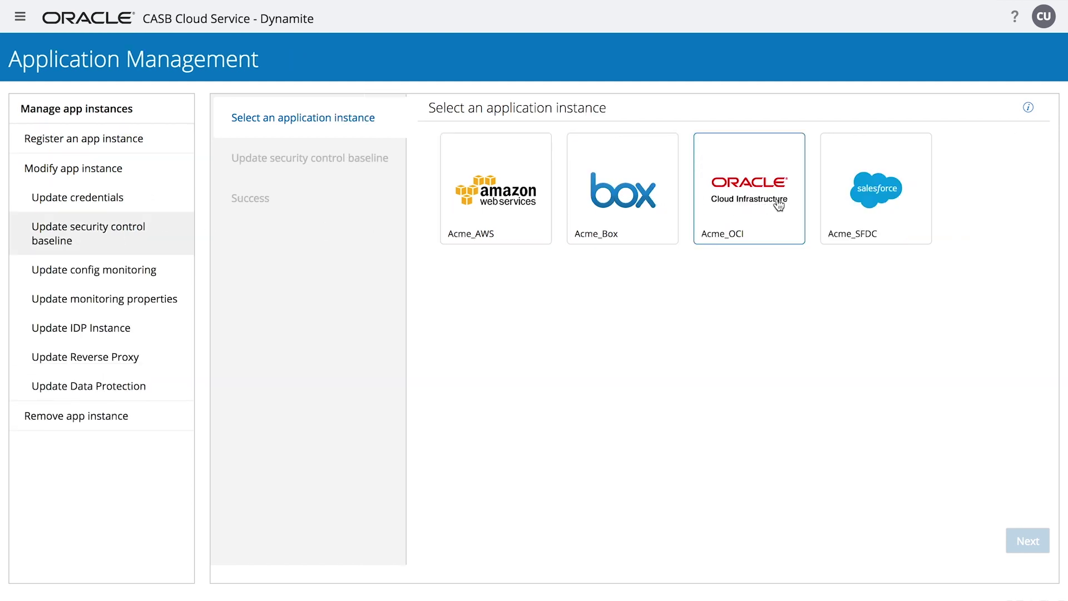
{"action": "left_click", "coordinate": [833, 206]}
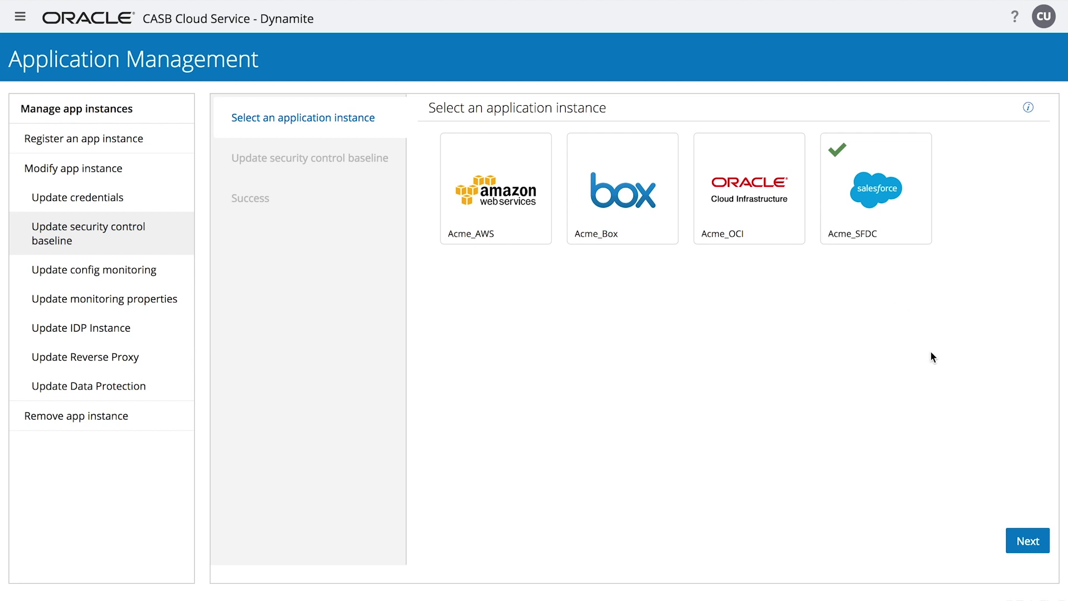
{"action": "left_click", "coordinate": [1019, 538]}
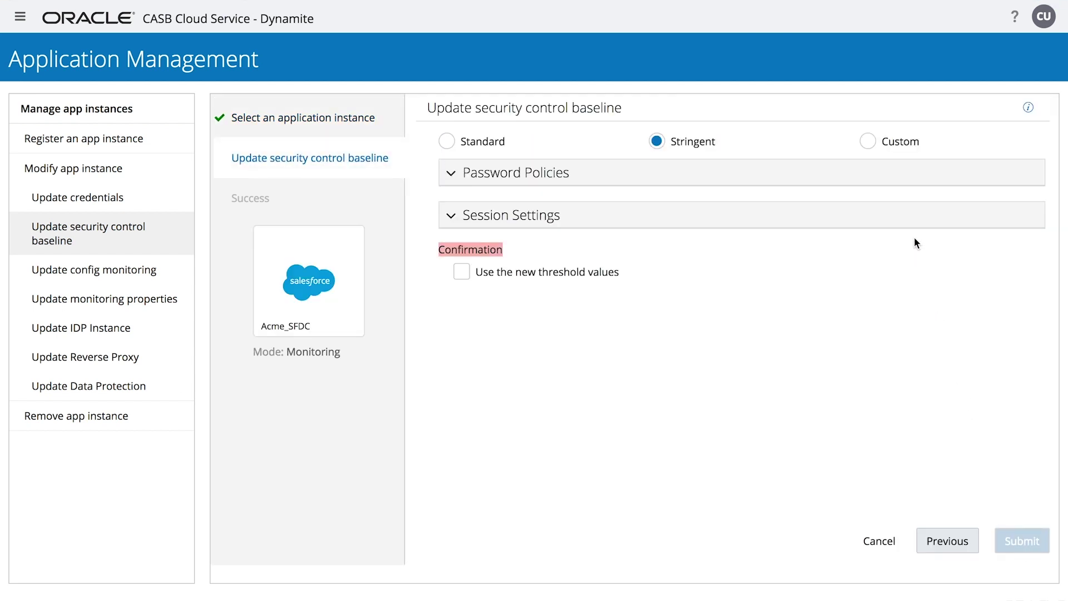
Step: Switch the Salesforce security control baseline to Custom and expand its Password Policies and Session Settings
{"action": "left_click", "coordinate": [864, 142]}
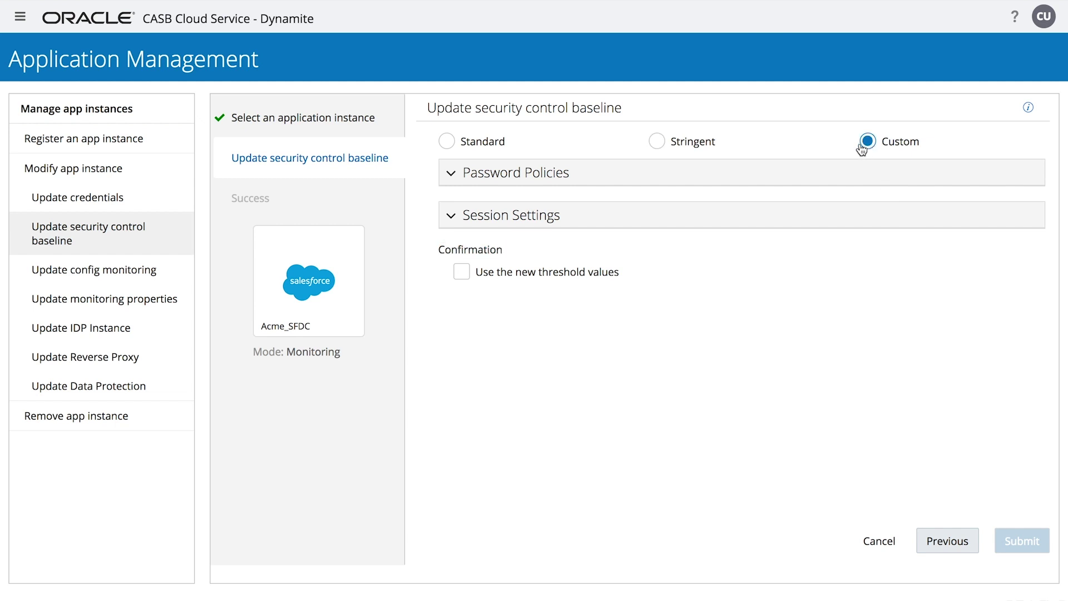
{"action": "left_click", "coordinate": [662, 174]}
{"action": "scroll", "coordinate": [436, 162], "scroll_direction": "down", "scroll_amount": 4}
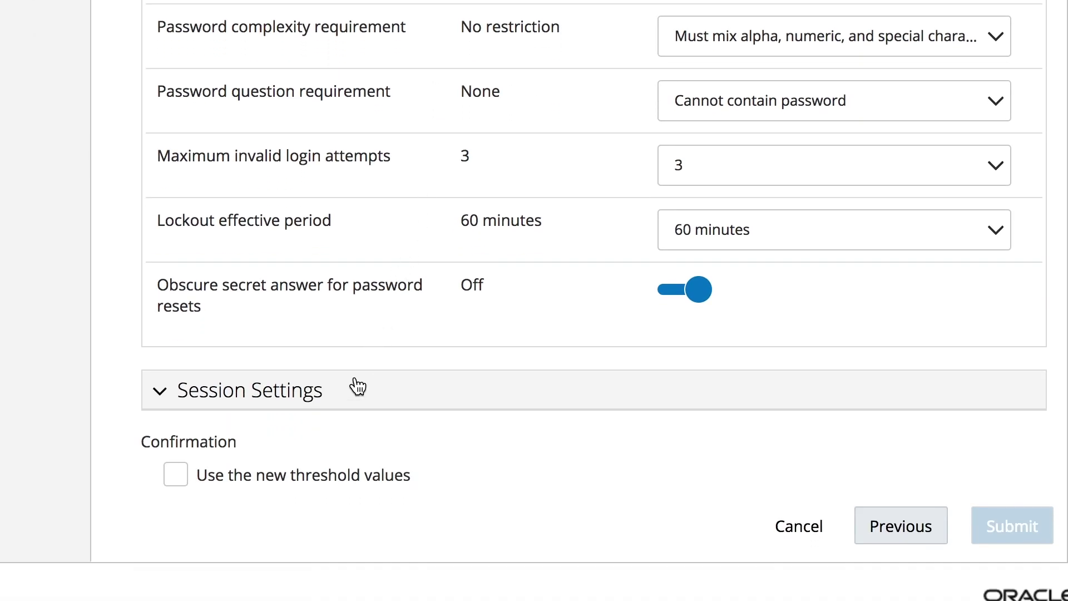
{"action": "left_click", "coordinate": [351, 396]}
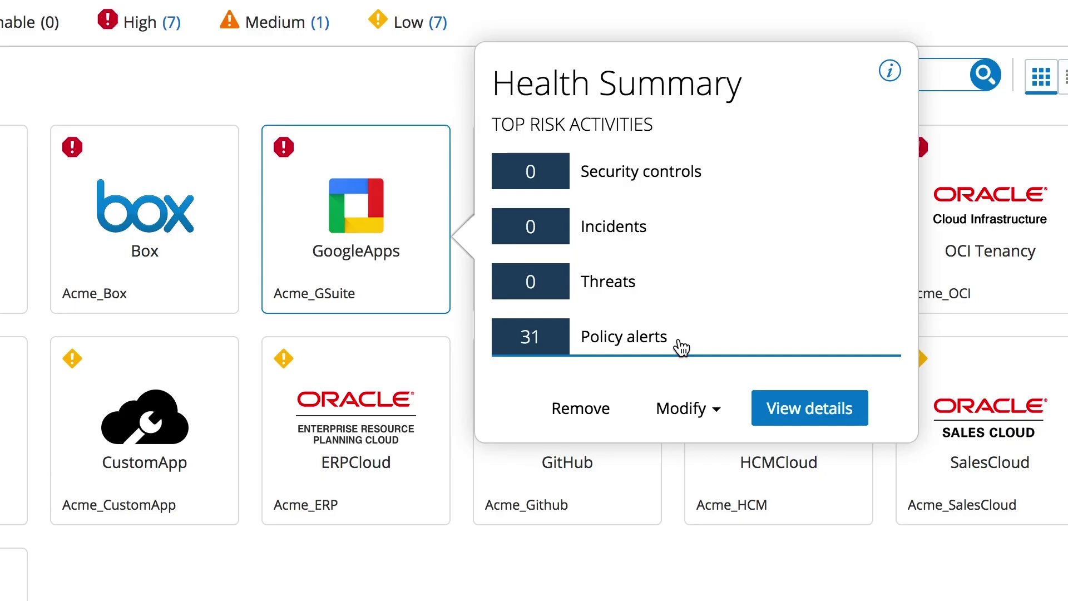
Step: Open the policy alerts of the Acme_GSuite instance and look through the listed risk events
{"action": "left_click", "coordinate": [681, 348]}
{"action": "left_click_drag", "start_coordinate": [1064, 176], "coordinate": [1063, 307]}
{"action": "scroll", "coordinate": [1060, 306], "scroll_direction": "down", "scroll_amount": 4}
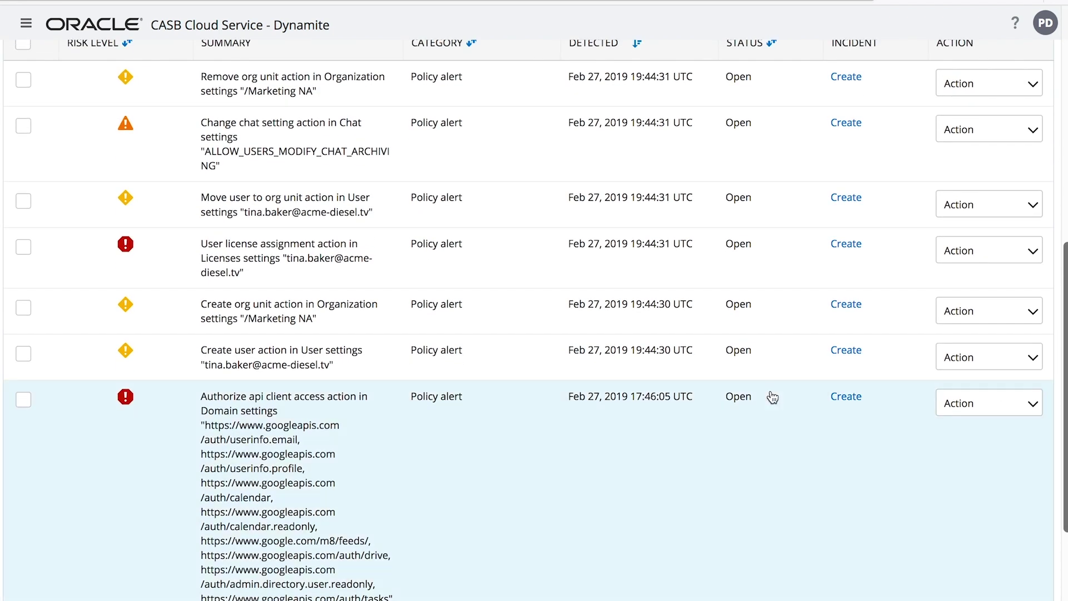
Step: Expand the "Authorize api client access" alert in Domain settings and examine its details
{"action": "left_click", "coordinate": [408, 448]}
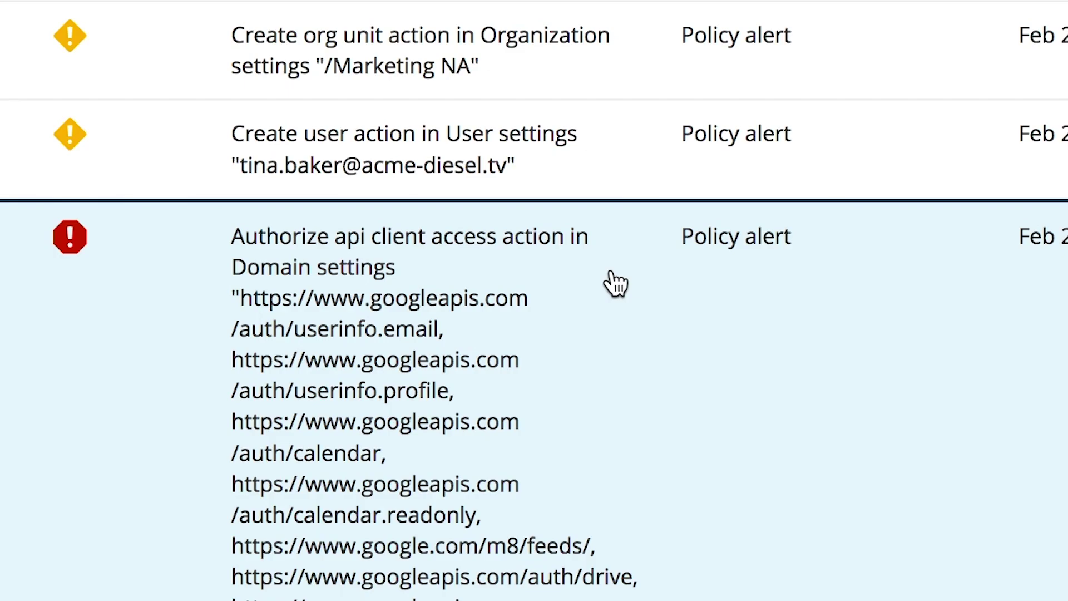
{"action": "scroll", "coordinate": [379, 419], "scroll_direction": "down", "scroll_amount": 3}
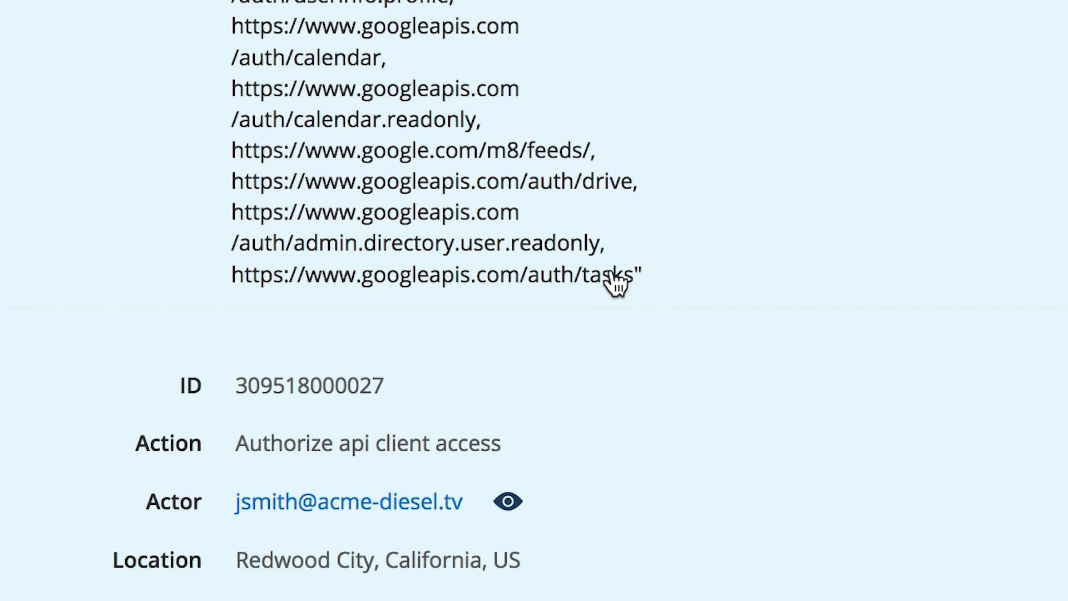
{"action": "scroll", "coordinate": [612, 274], "scroll_direction": "down", "scroll_amount": 5}
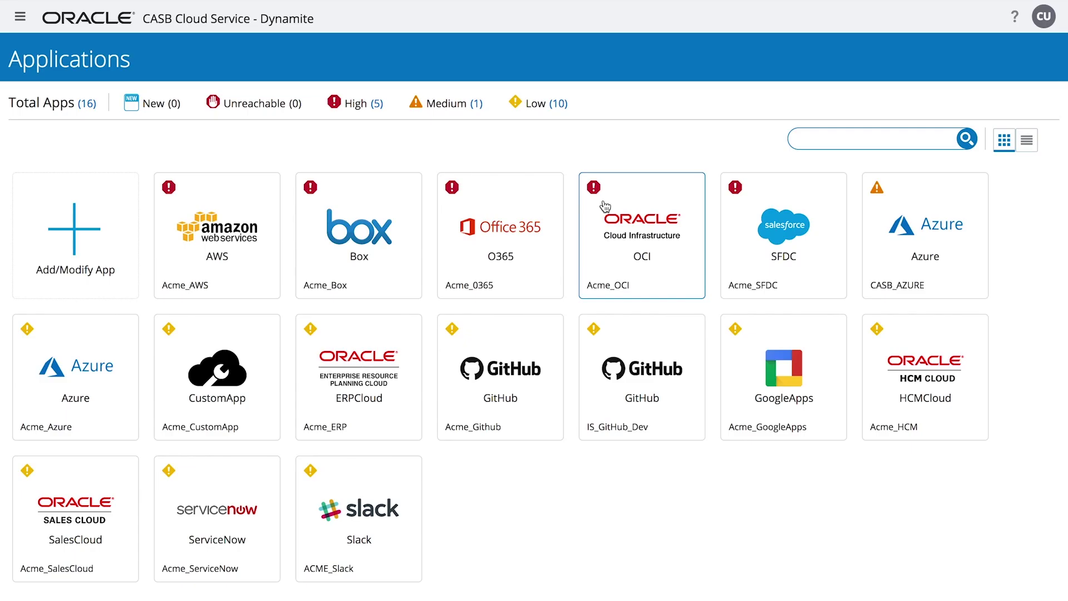
Step: Open the app details of the Acme_OCI instance and bring up its risk events
{"action": "left_click", "coordinate": [642, 234]}
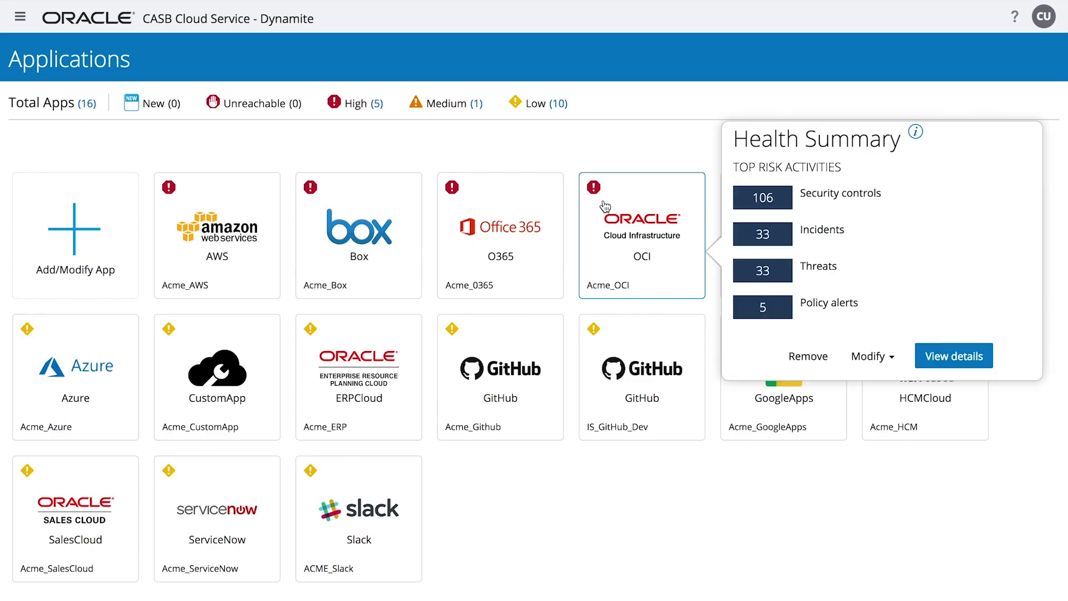
{"action": "left_click", "coordinate": [954, 359]}
{"action": "scroll", "coordinate": [766, 341], "scroll_direction": "down", "scroll_amount": 3}
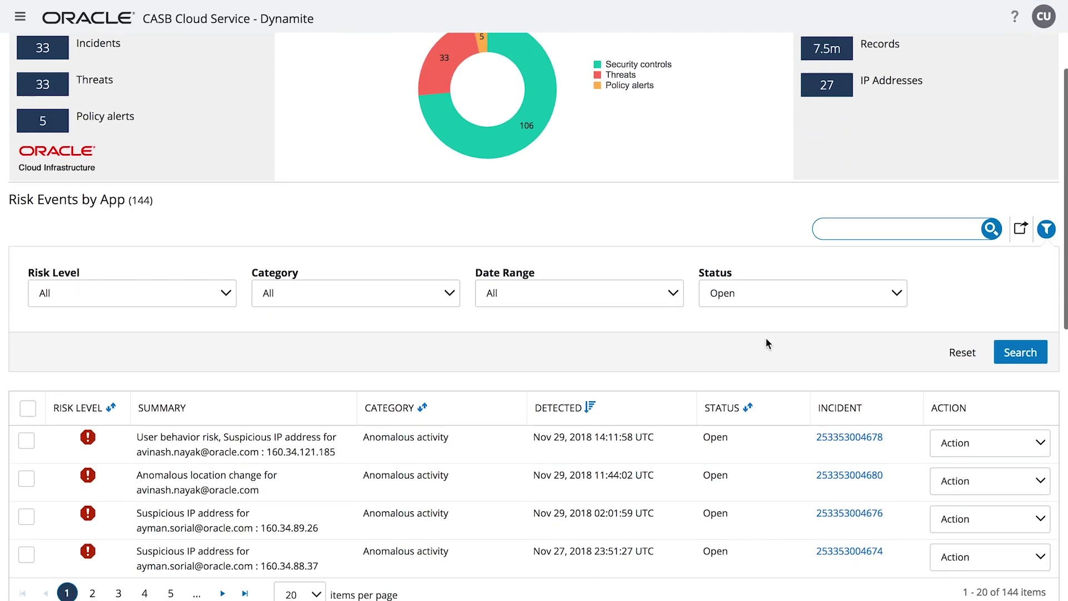
Step: Filter the OCI risk events to the Anomalous activity category and sort them by detection date, newest first
{"action": "left_click", "coordinate": [429, 266]}
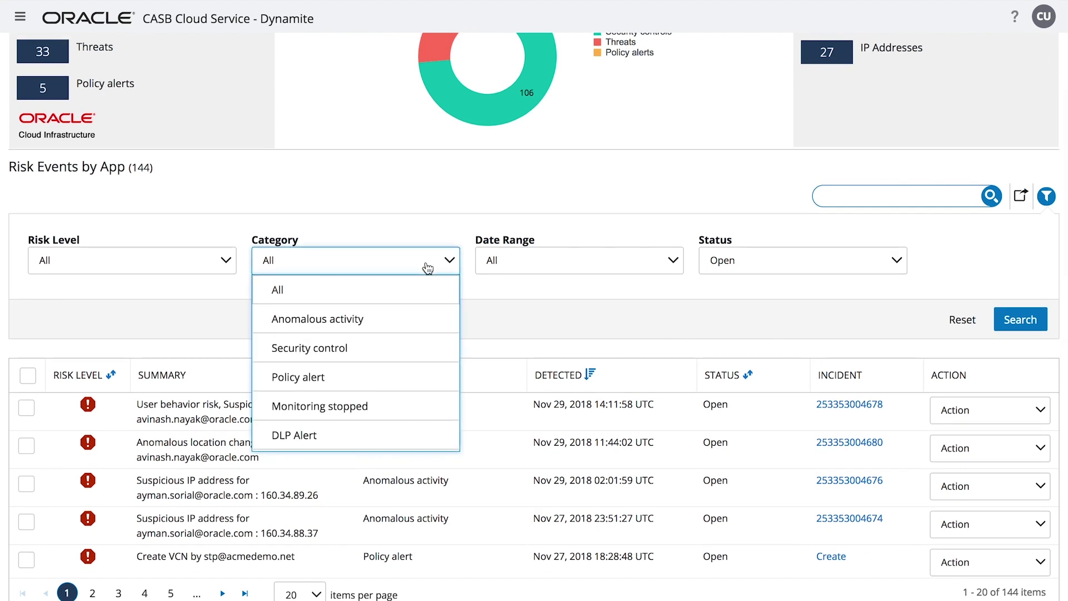
{"action": "left_click", "coordinate": [413, 310]}
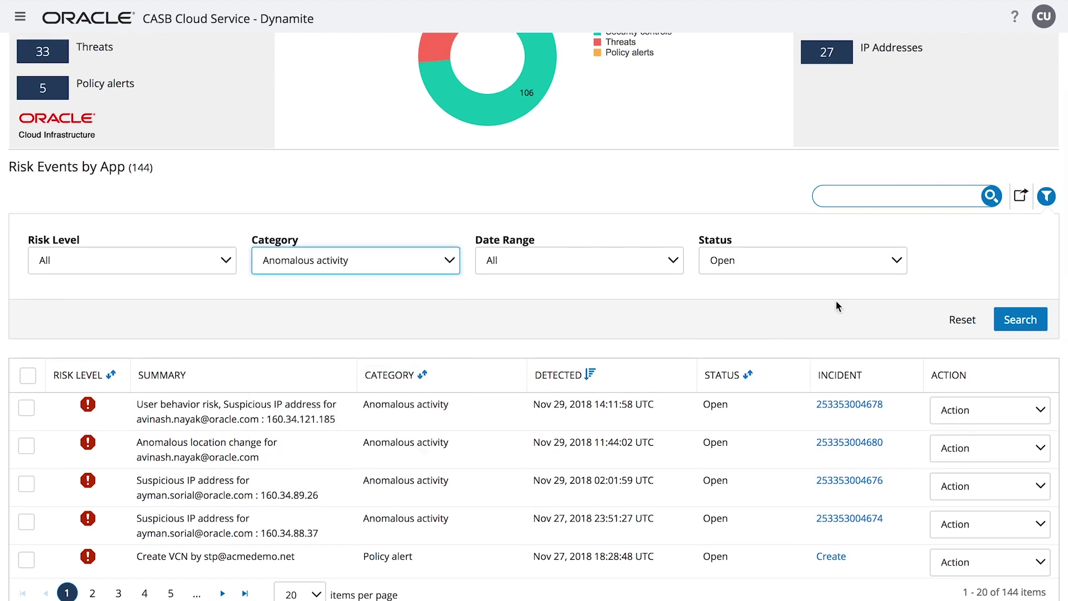
{"action": "left_click", "coordinate": [1023, 321]}
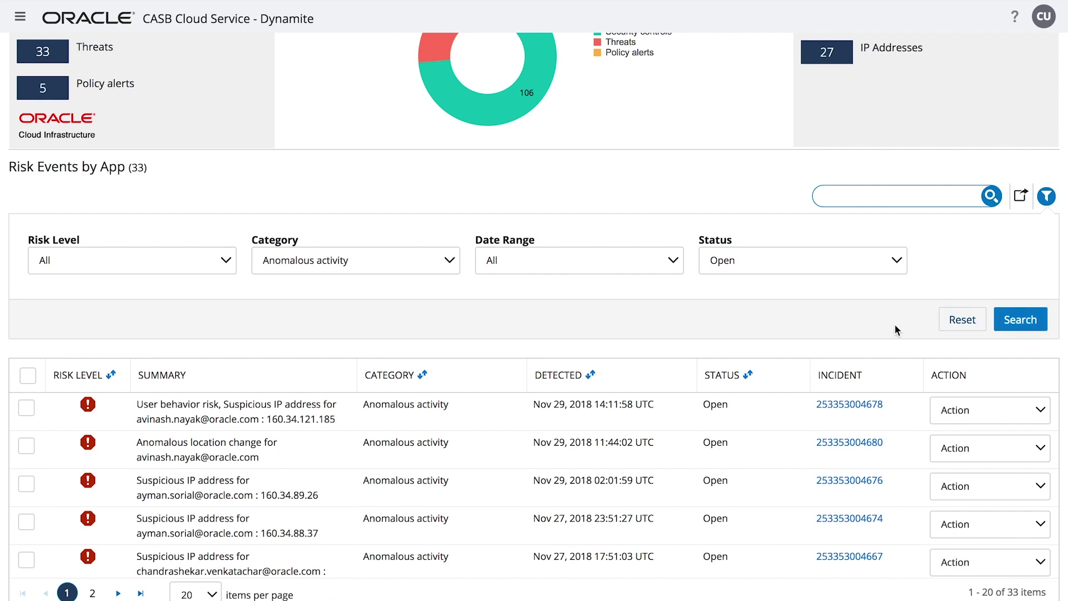
{"action": "scroll", "coordinate": [627, 329], "scroll_direction": "down", "scroll_amount": 4}
{"action": "left_click", "coordinate": [591, 183]}
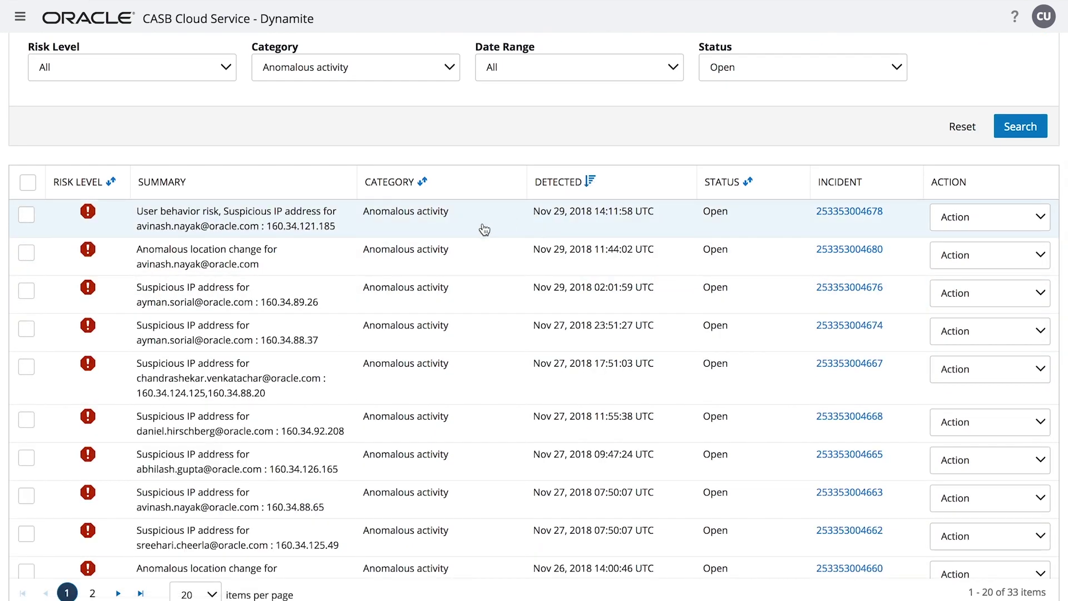
Step: Expand the suspicious IP address event detected Nov 29, 2018 14:11:58 UTC and open its actor's risk score page
{"action": "left_click", "coordinate": [485, 230]}
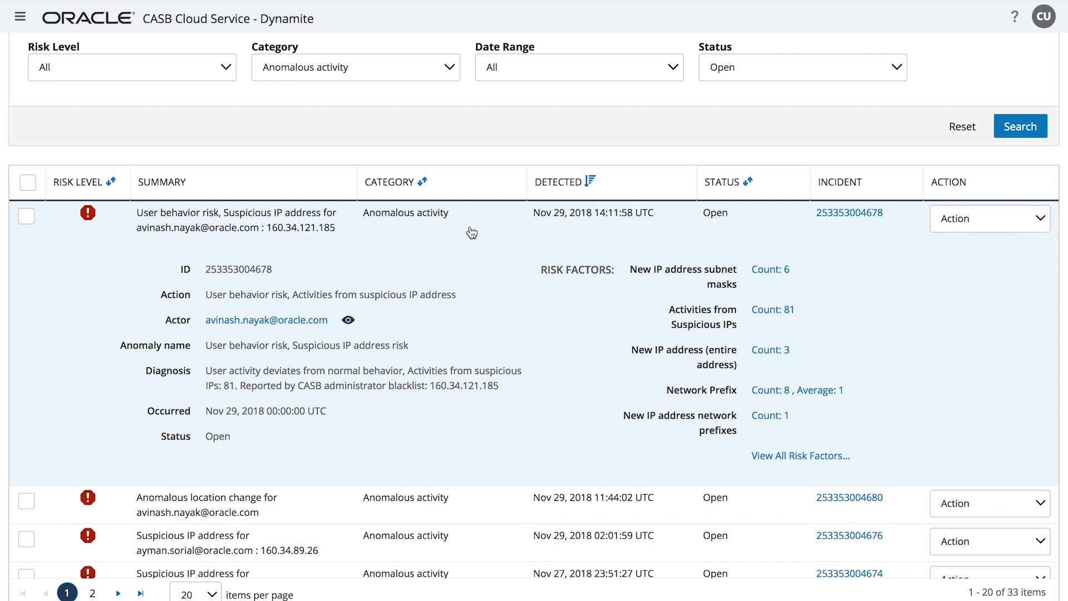
{"action": "left_click", "coordinate": [280, 321]}
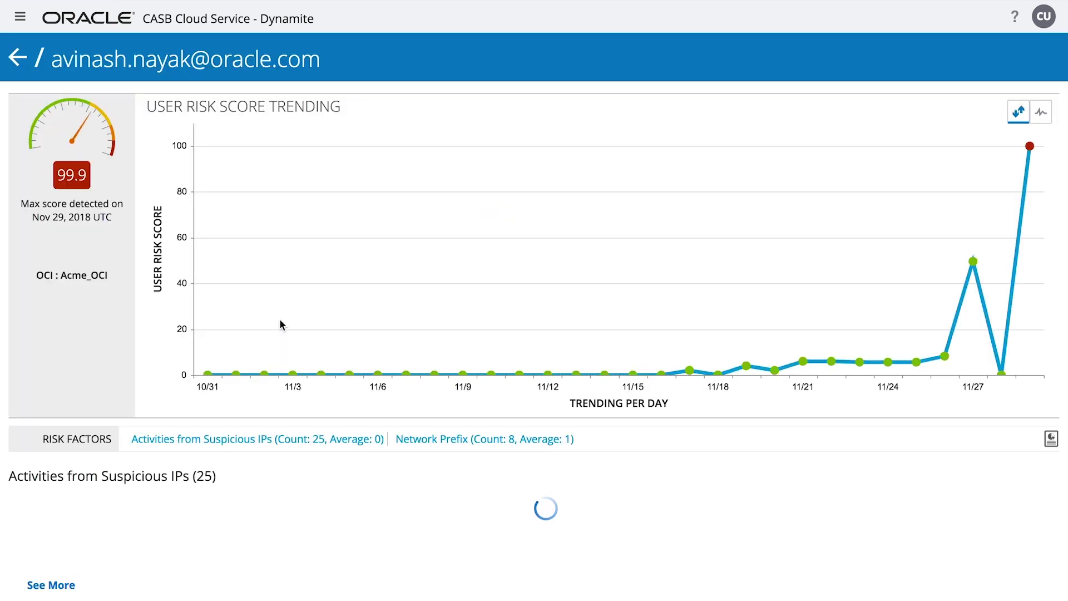